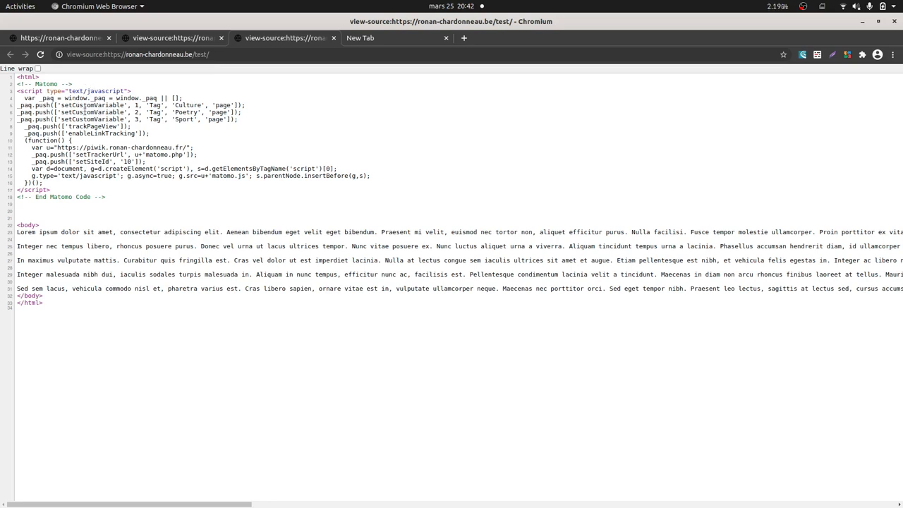
Highlight the custom variable setup code on lines 4–7, then view the rendered test page.
drag(61, 105, 159, 106)
drag(239, 120, 16, 104)
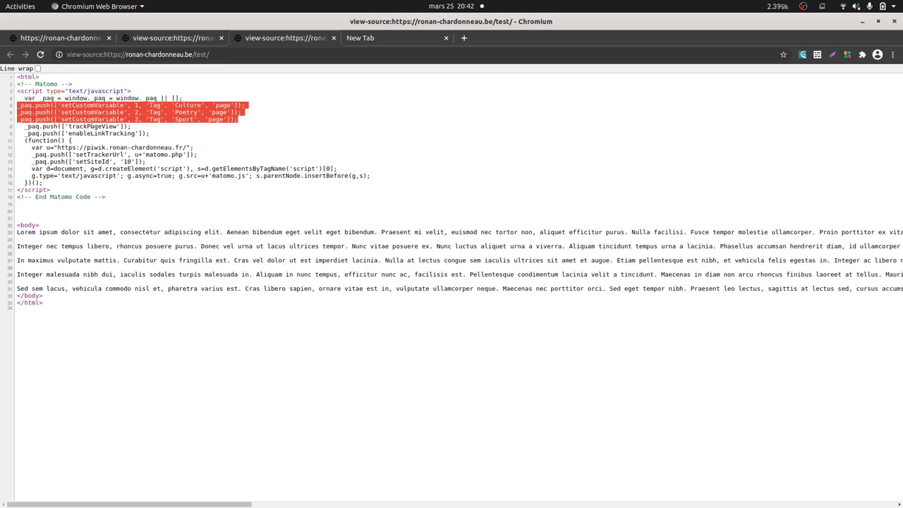
click(74, 38)
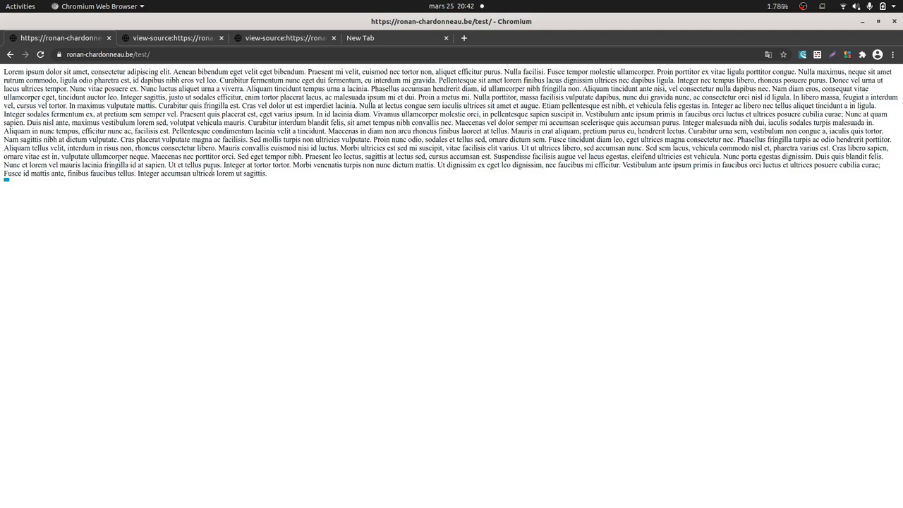
mouse_move(17, 88)
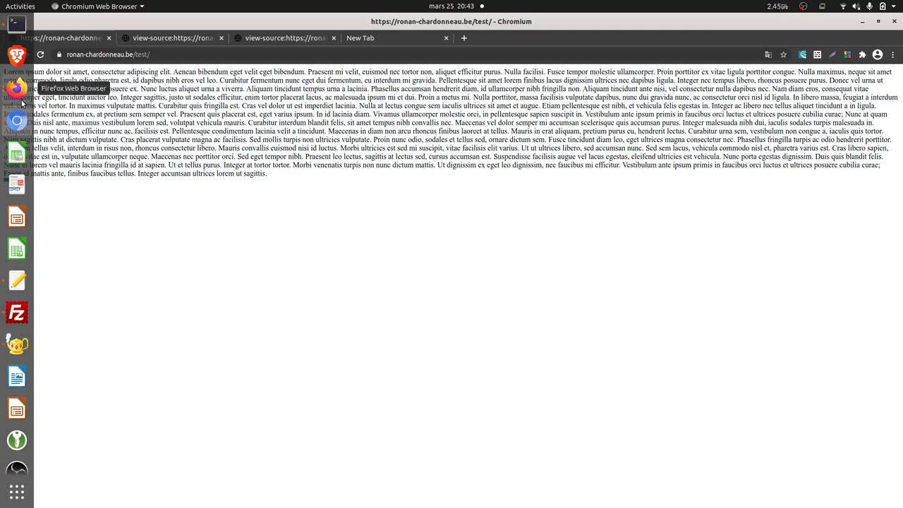
Back in the source, highlight the setCustomVariable lines, the tracker function and the Poetry line.
click(189, 35)
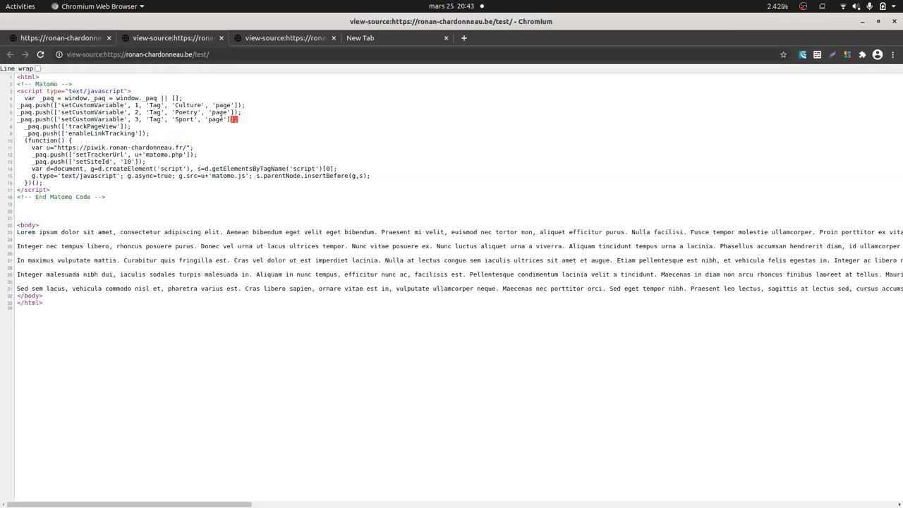
drag(223, 115, 17, 104)
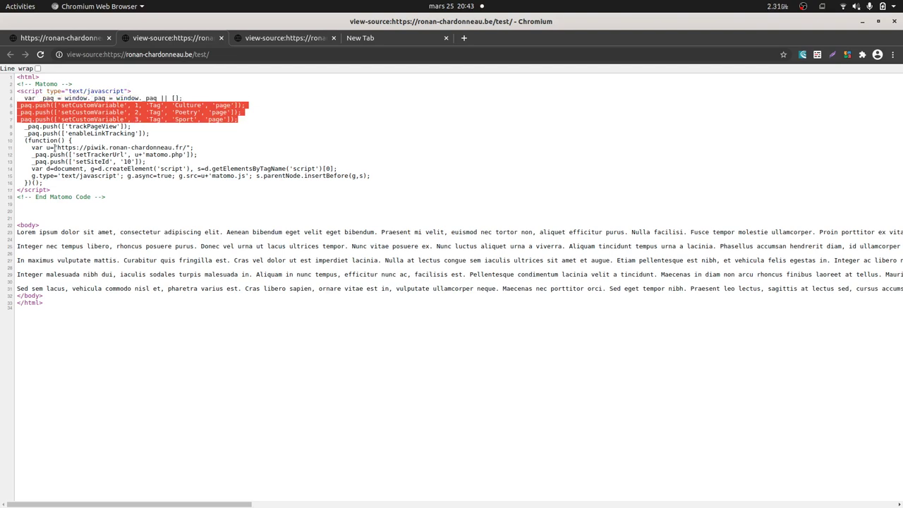
drag(134, 187, 41, 140)
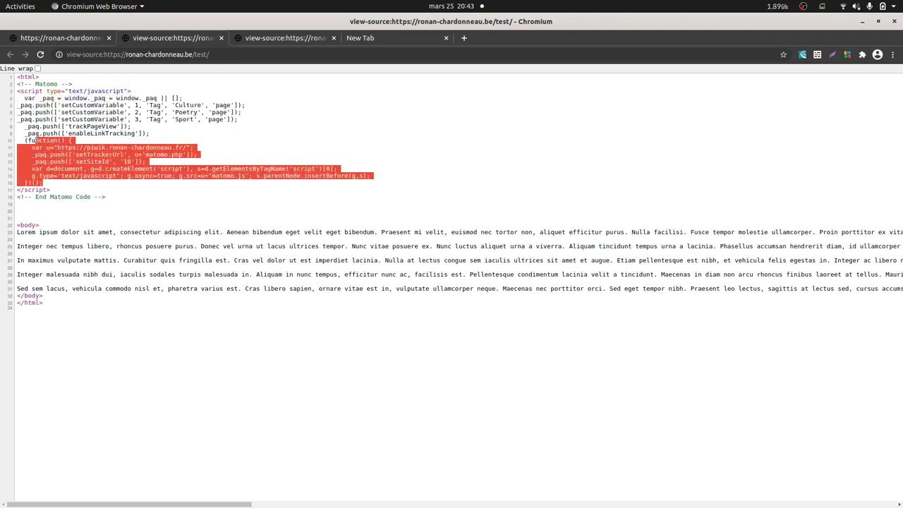
click(202, 104)
drag(232, 120, 19, 104)
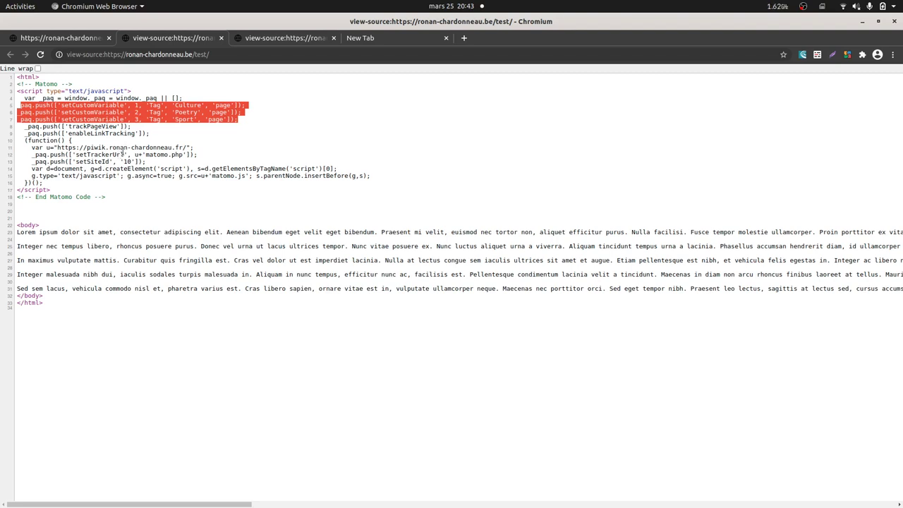
click(203, 126)
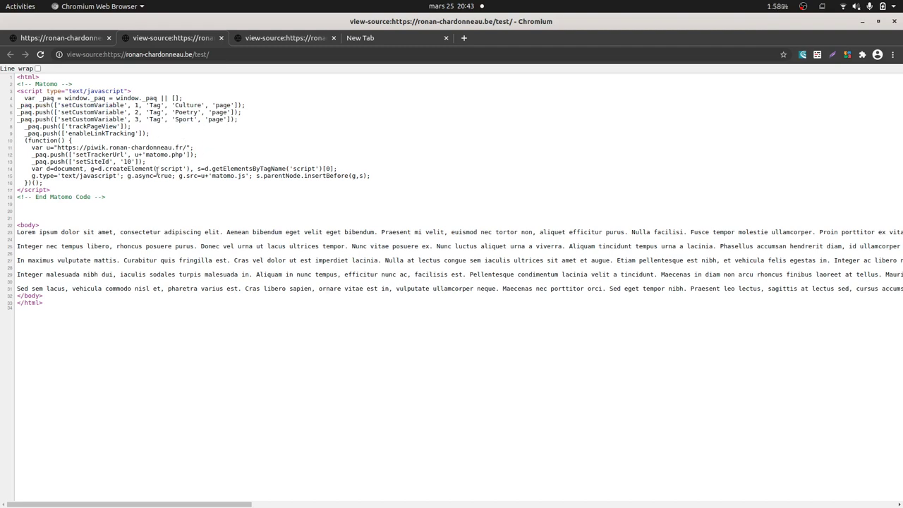
drag(241, 112, 21, 113)
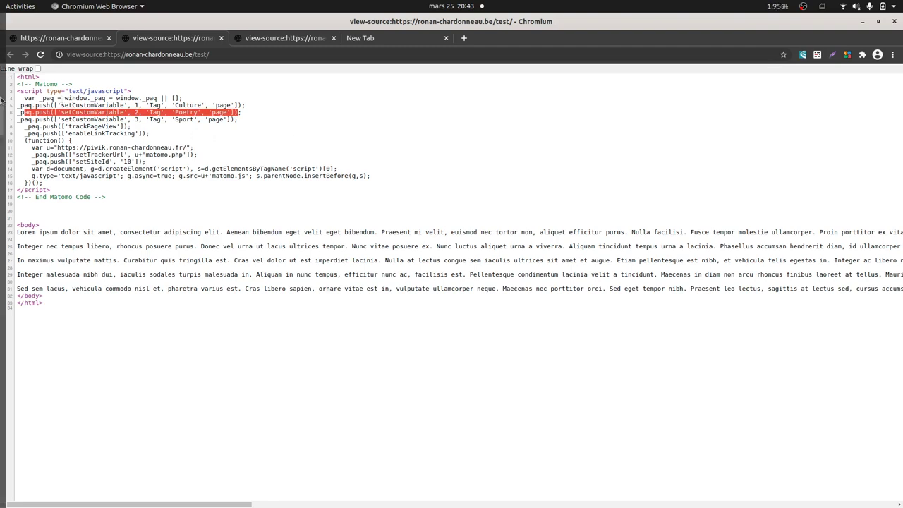
mouse_move(16, 87)
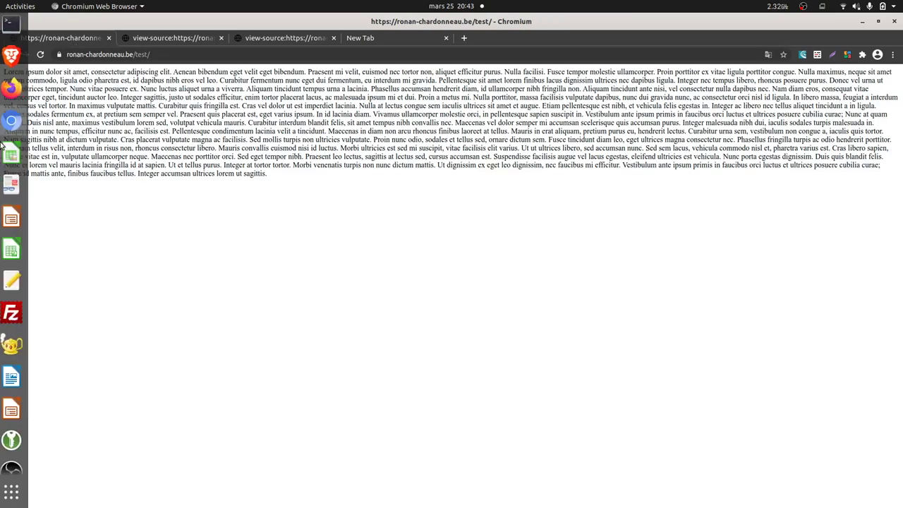
mouse_move(17, 121)
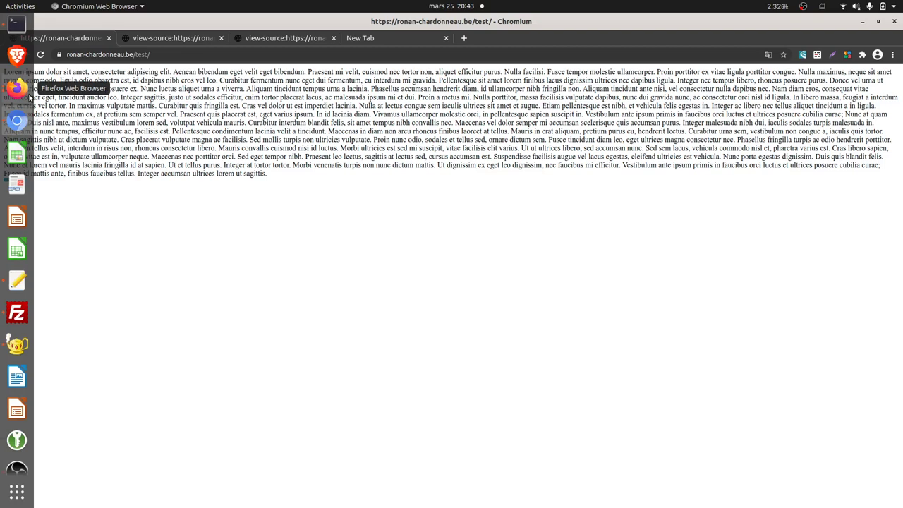
In Matomo, check the latest visit in the Visits Log, then open Visitors > Custom Variables.
click(16, 87)
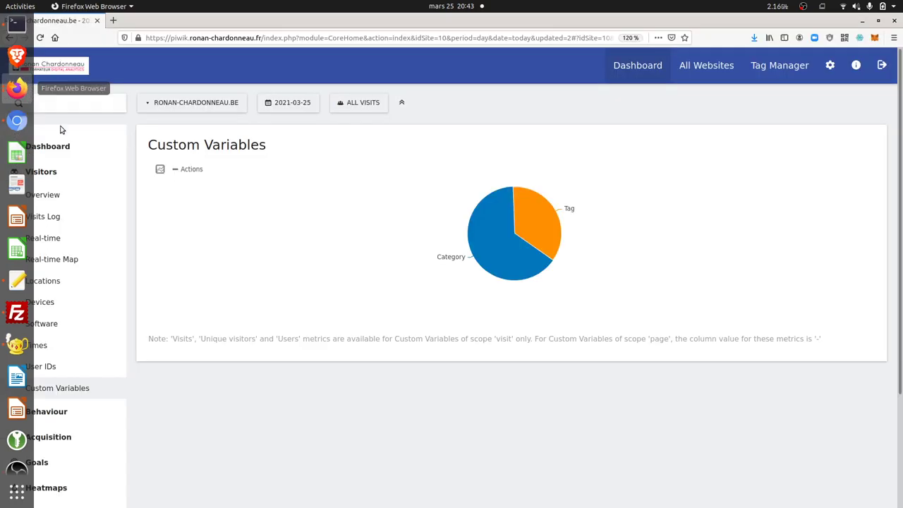
click(52, 217)
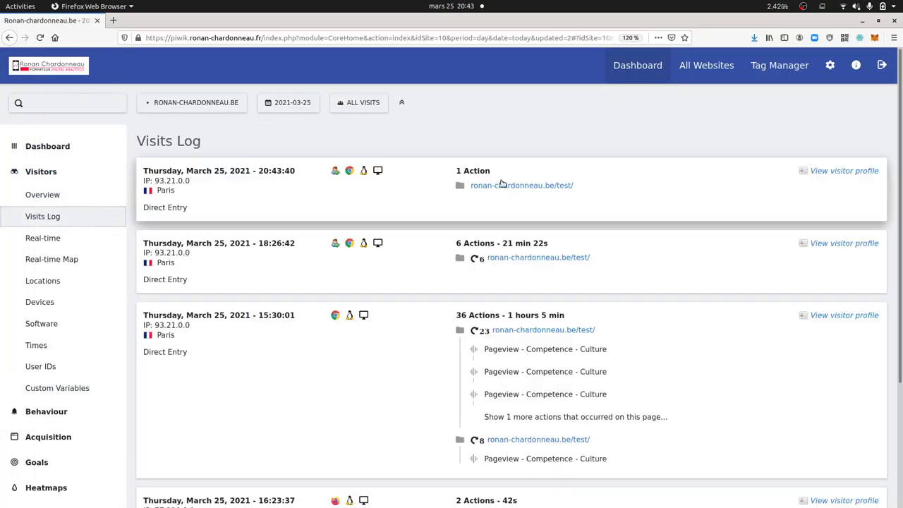
mouse_move(522, 185)
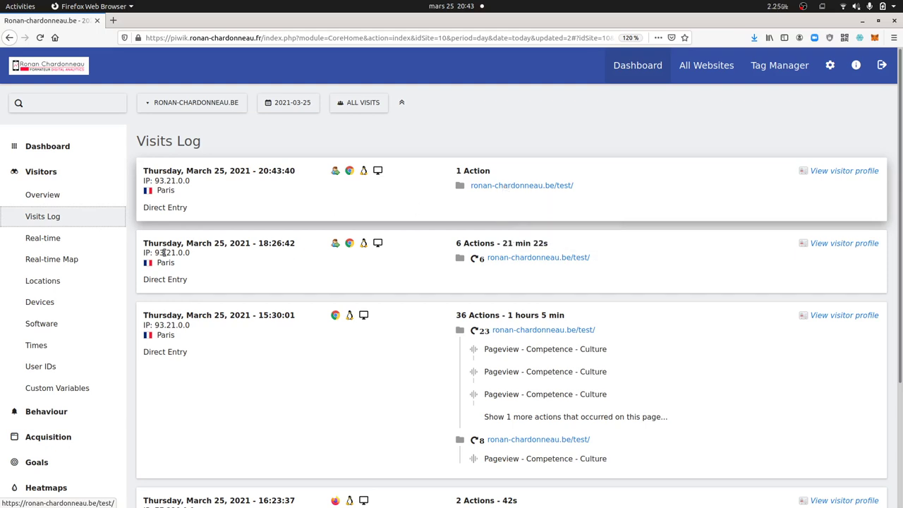
scroll(67, 367, down, 1)
click(74, 356)
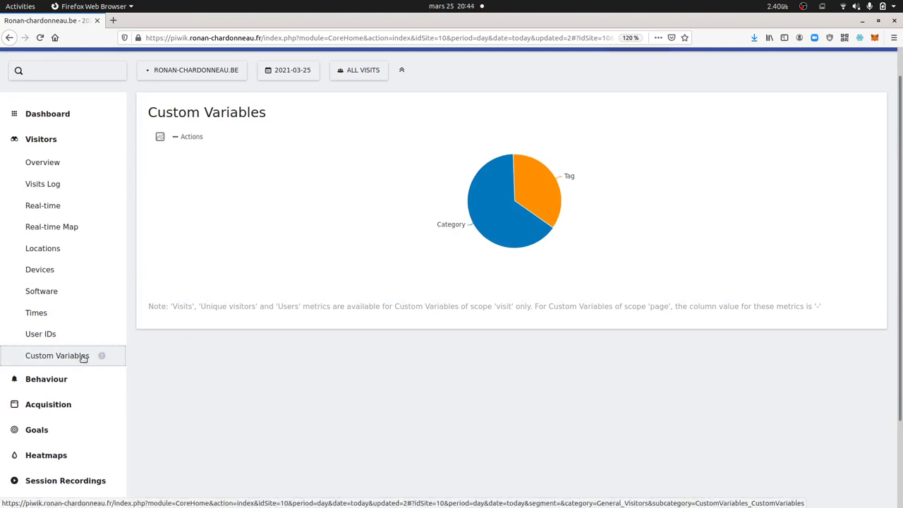
Show Custom Variables as a simple table and apply the 'Custom variable name' segment.
click(150, 286)
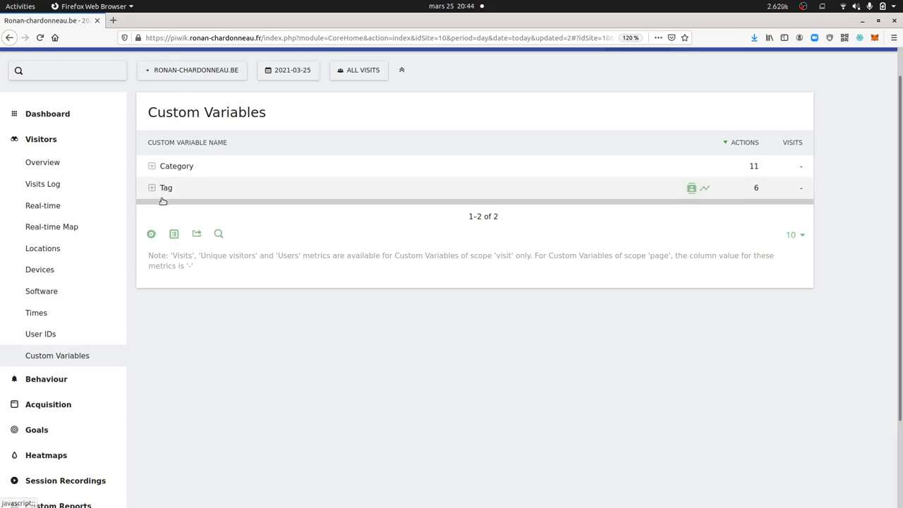
click(355, 78)
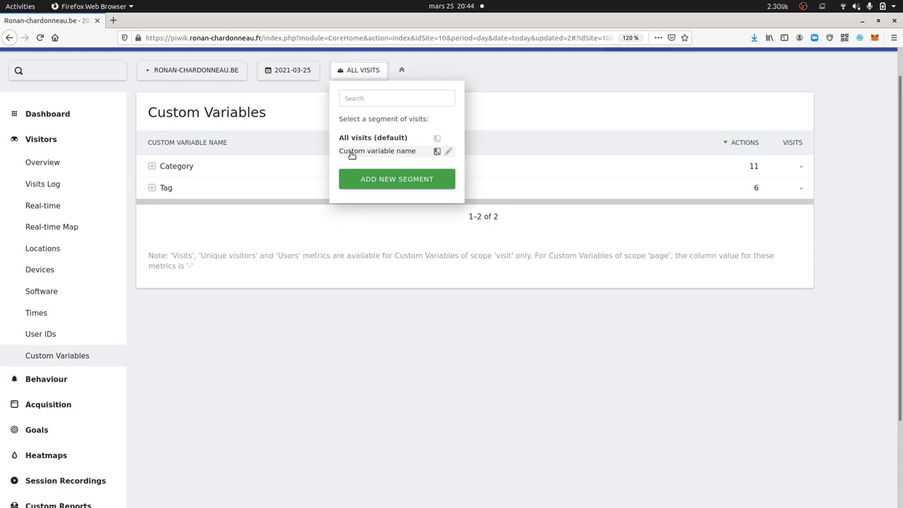
click(356, 154)
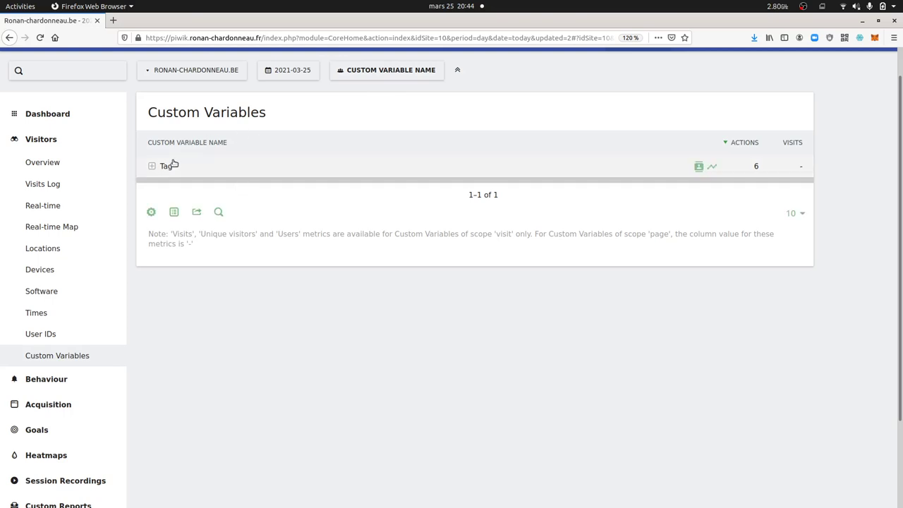
mouse_move(197, 165)
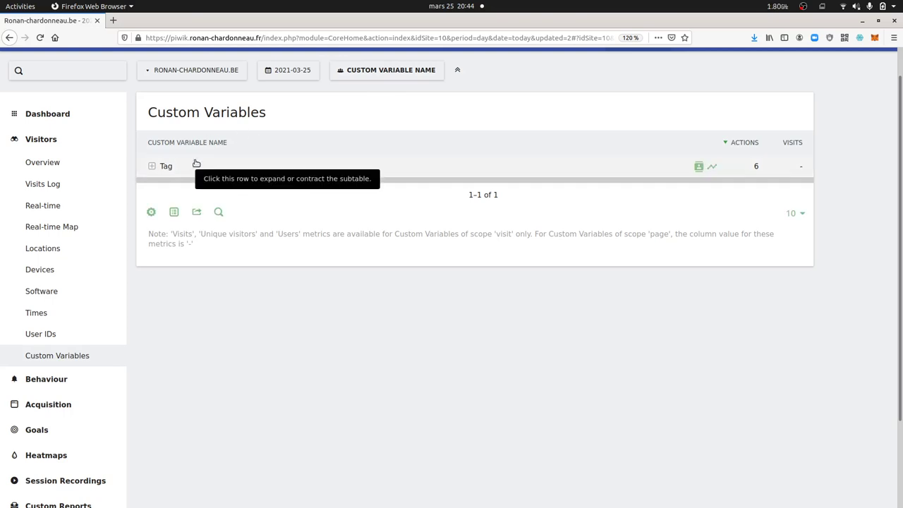
Expand the Tag row, briefly view it as a pie chart, then return to the table.
click(165, 166)
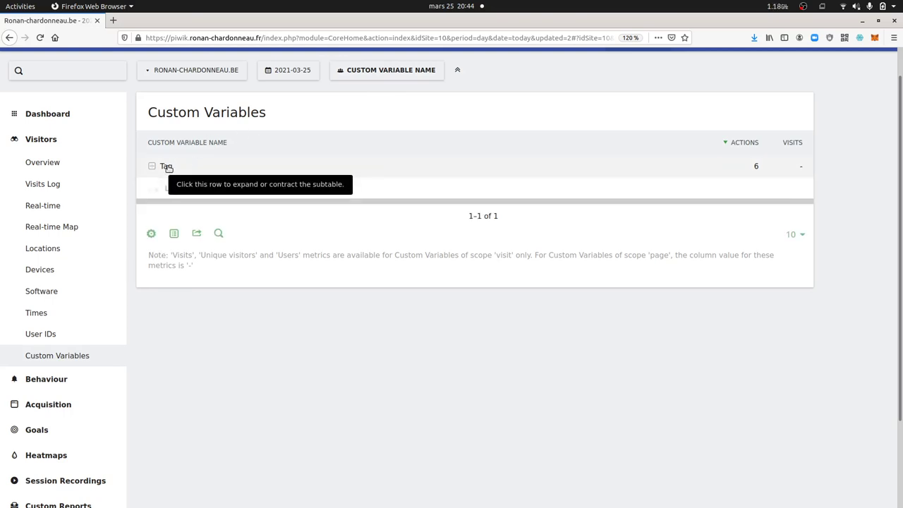
click(174, 367)
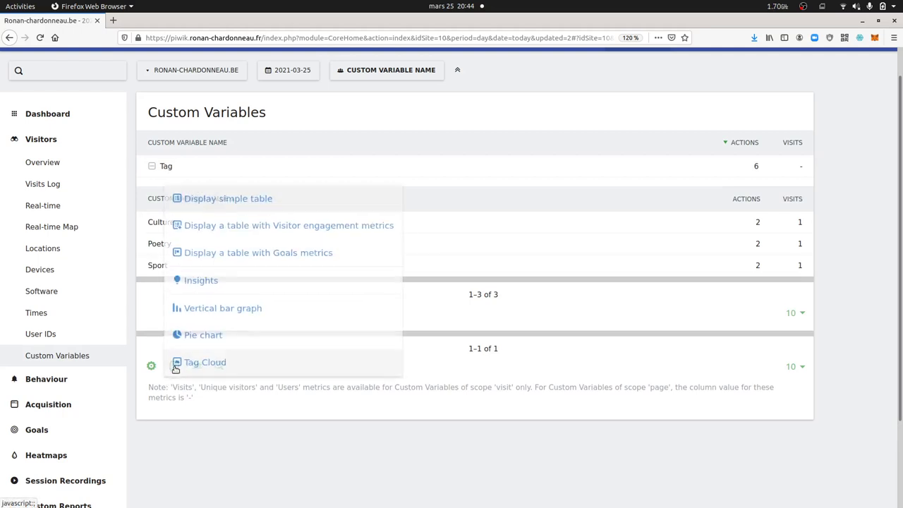
click(231, 337)
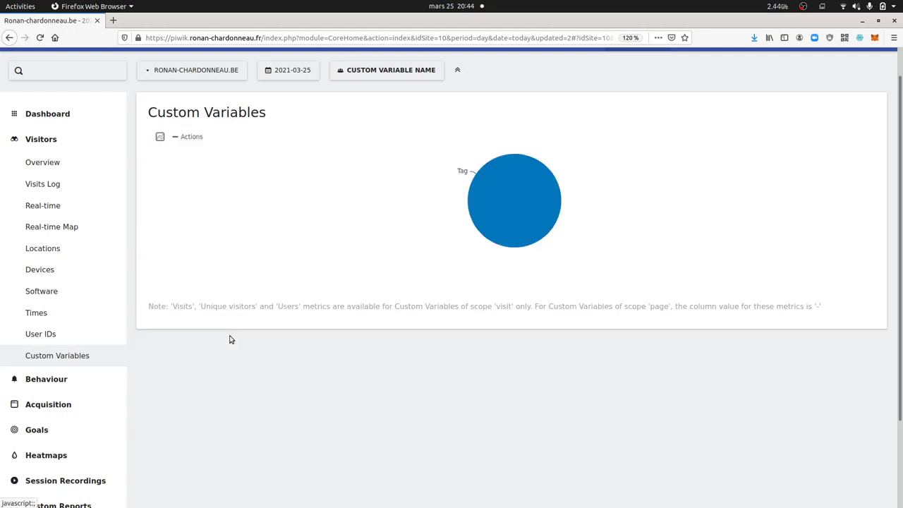
click(150, 285)
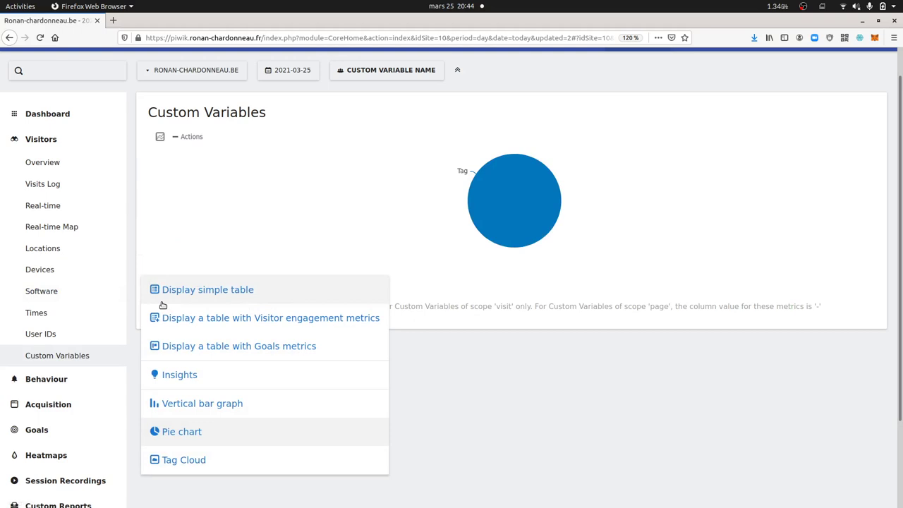
click(170, 301)
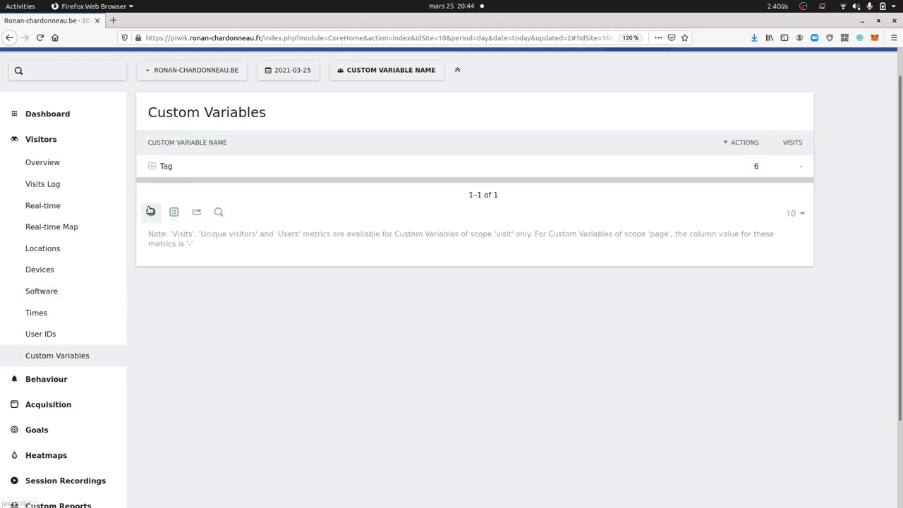
Flatten the report into Culture, Poetry and Sport values as a pie chart; expand Custom Reports.
click(151, 213)
click(173, 231)
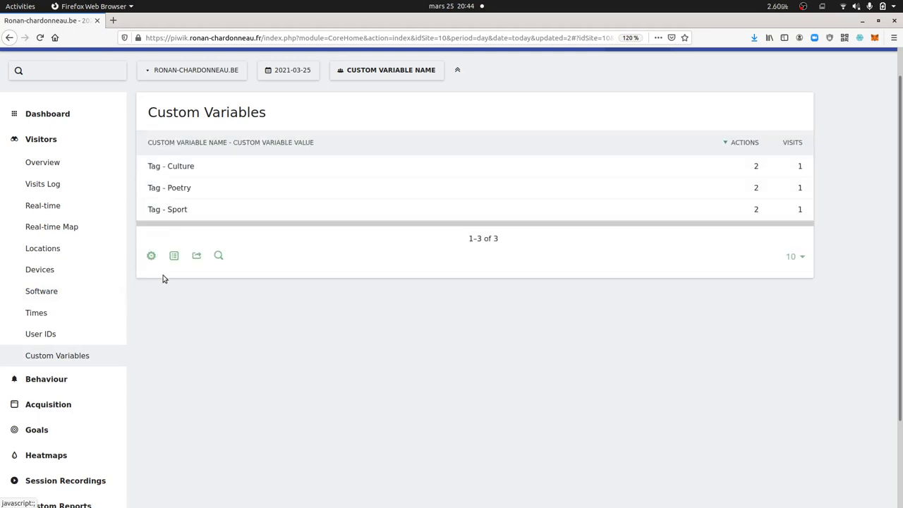
click(175, 257)
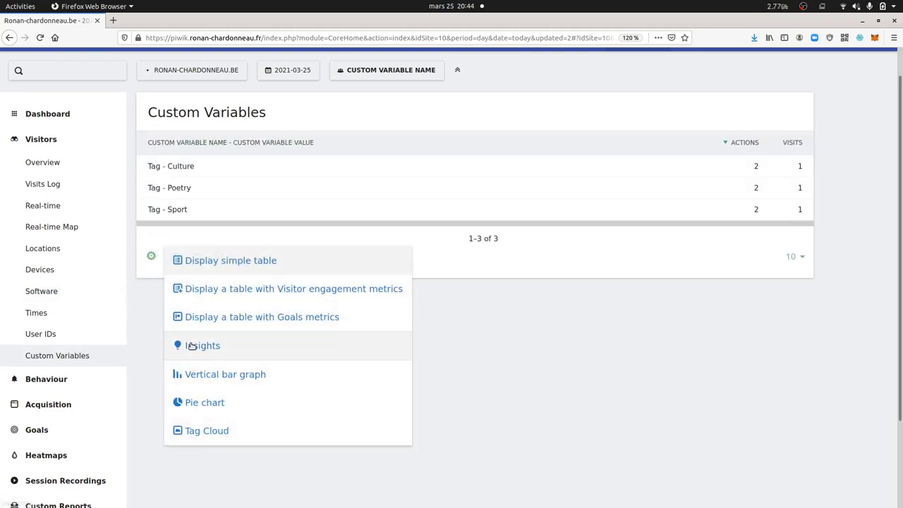
click(199, 402)
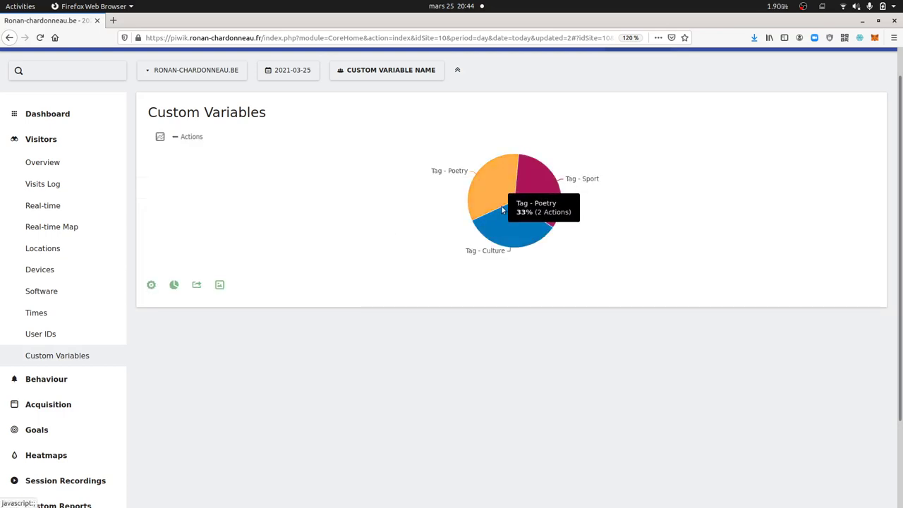
scroll(283, 369, down, 3)
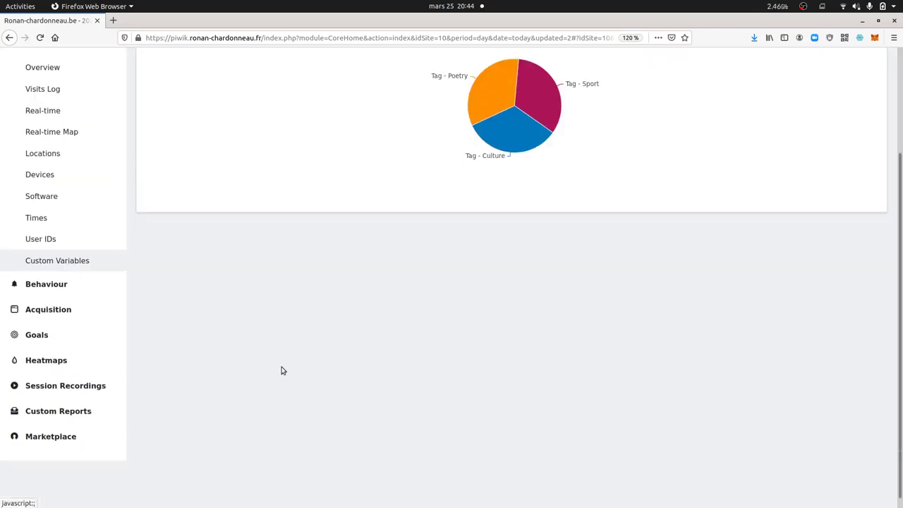
click(78, 402)
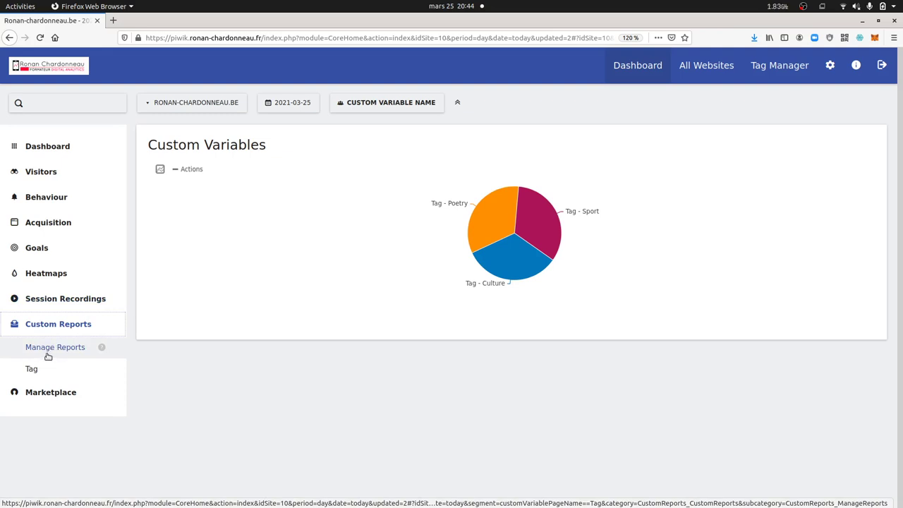
click(48, 351)
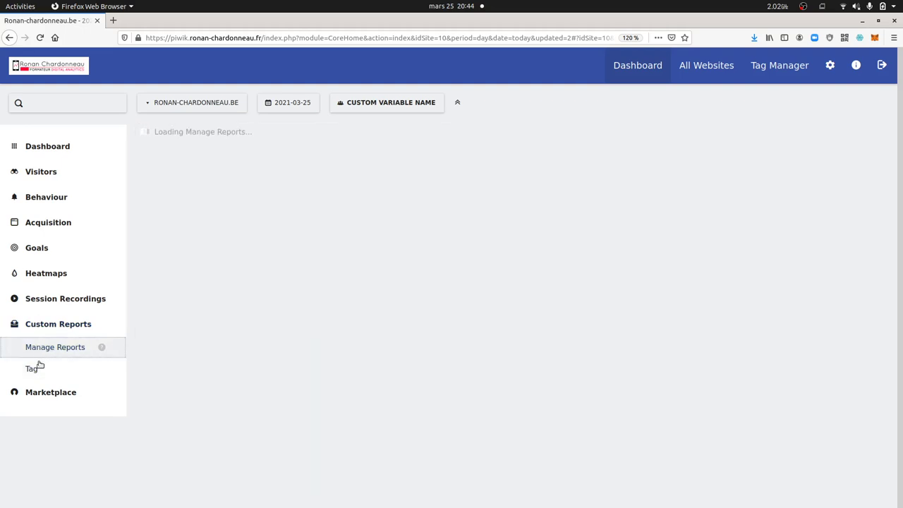
click(33, 370)
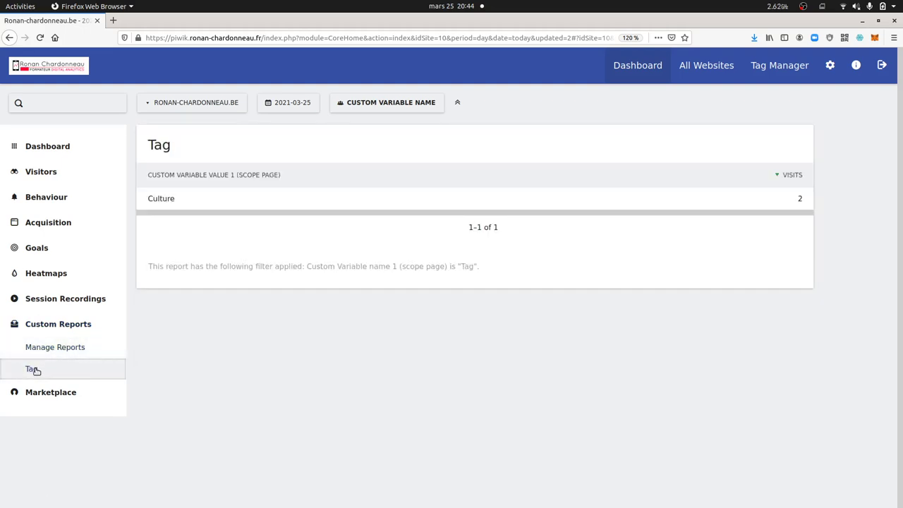
click(49, 347)
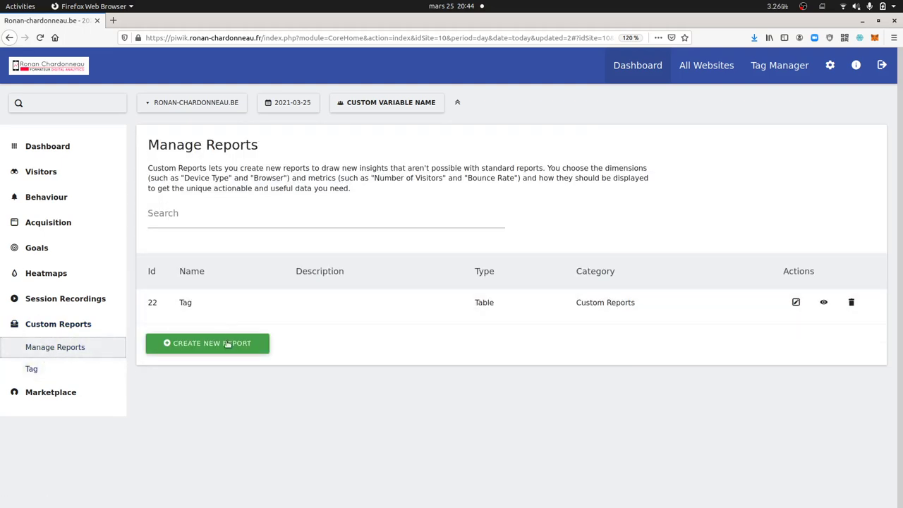
click(795, 302)
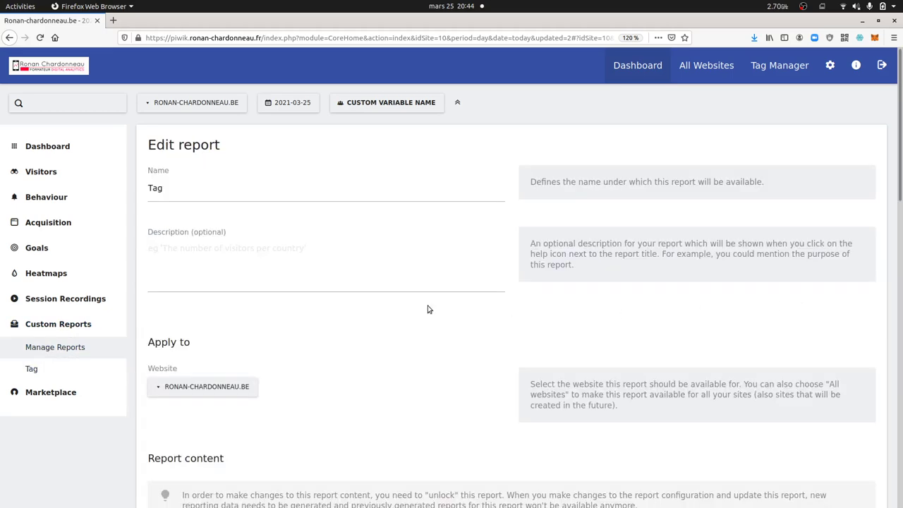
scroll(301, 294, down, 4)
scroll(301, 296, down, 3)
click(305, 176)
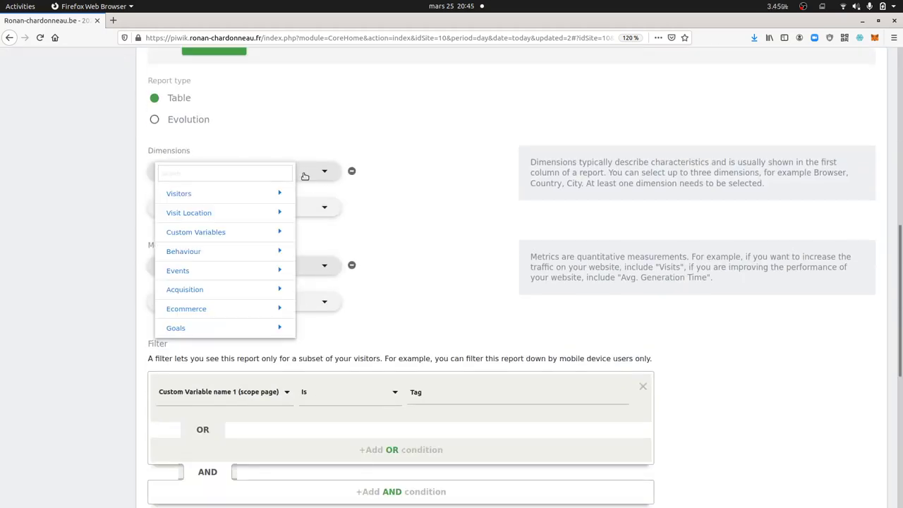
click(237, 233)
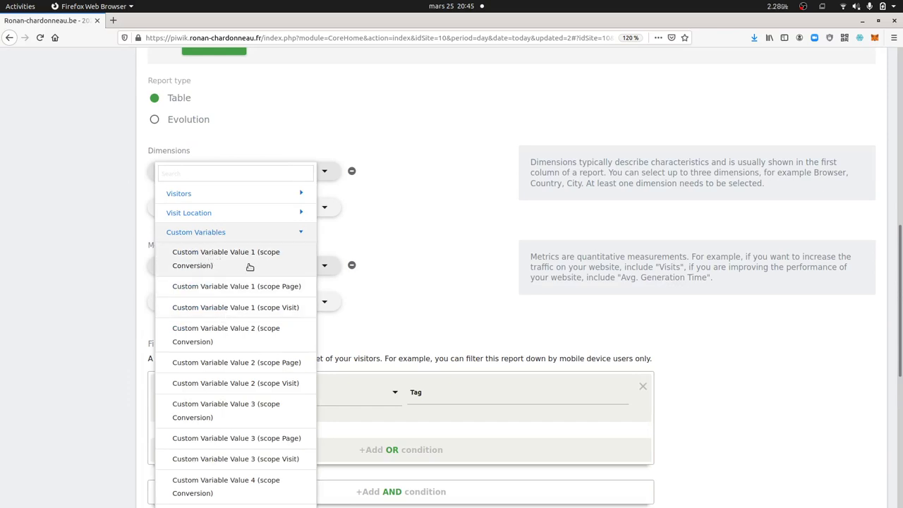
scroll(238, 327, down, 4)
scroll(239, 333, down, 4)
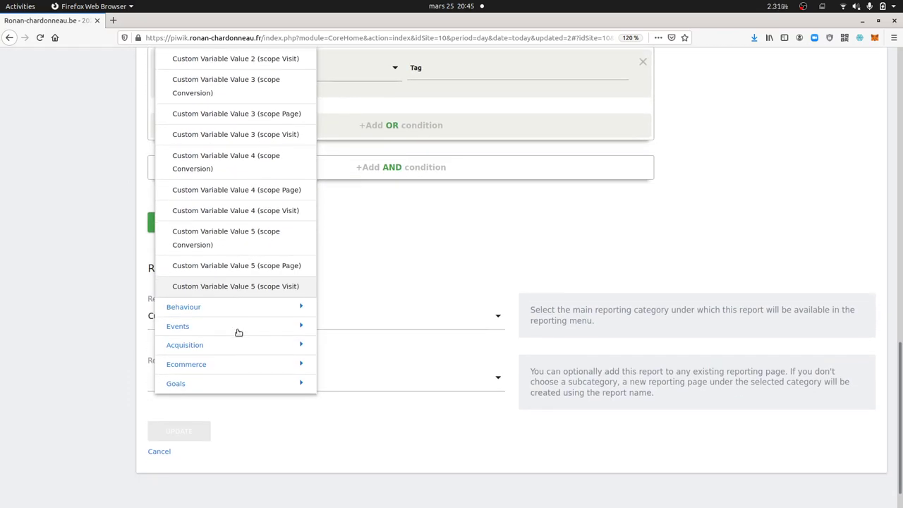
scroll(235, 329, up, 2)
scroll(238, 347, up, 2)
click(428, 179)
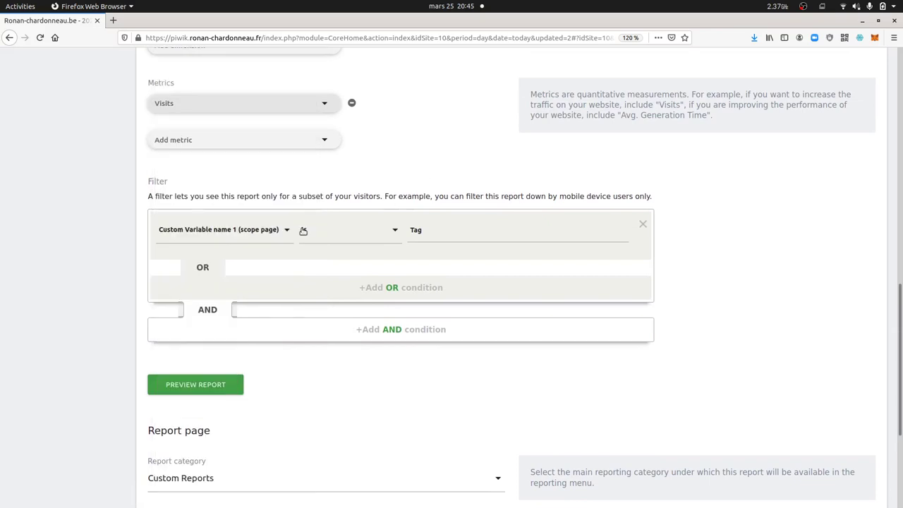
scroll(302, 231, up, 4)
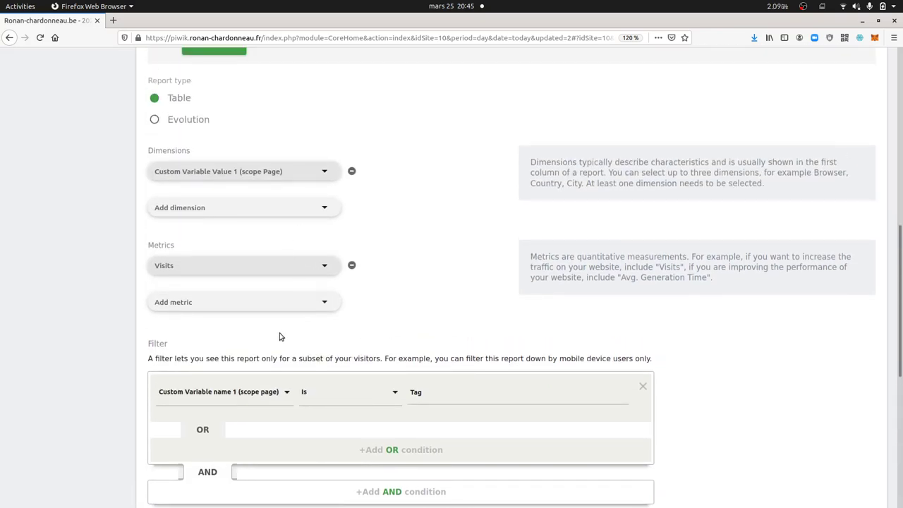
scroll(282, 332, up, 3)
scroll(288, 327, up, 4)
scroll(294, 317, up, 5)
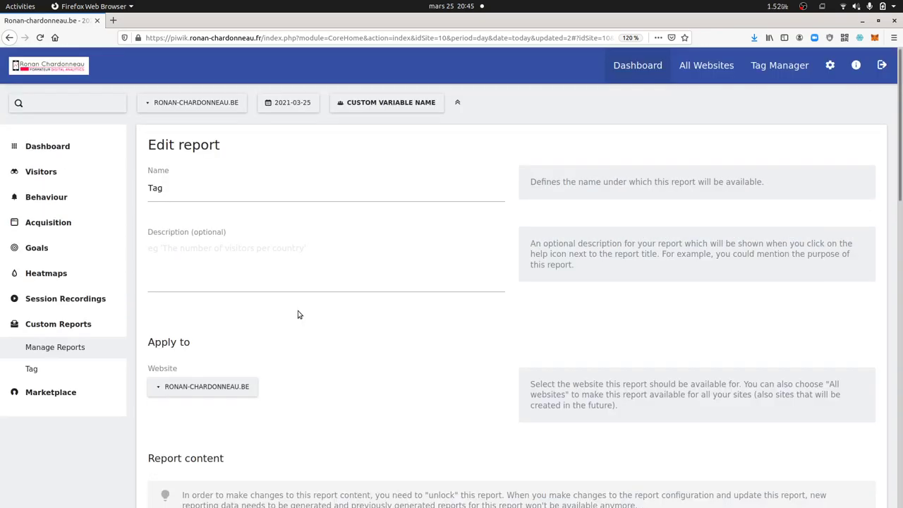
click(82, 171)
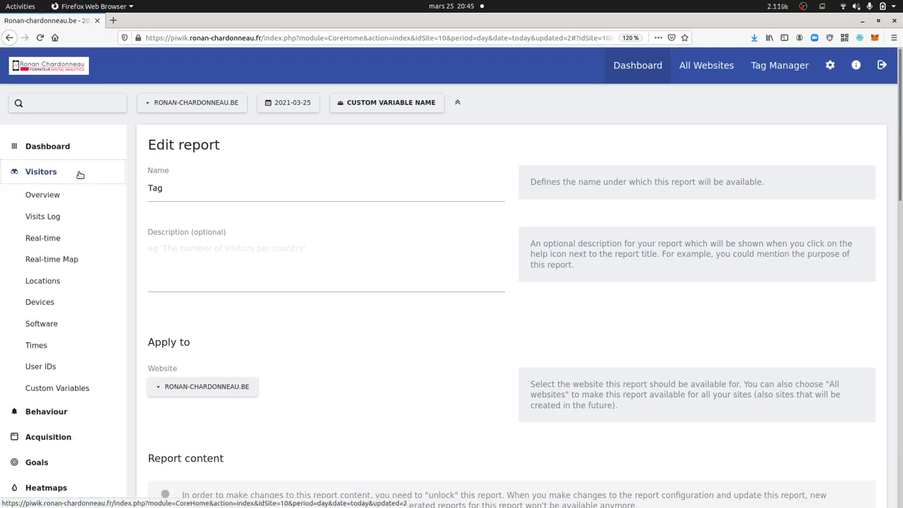
click(45, 389)
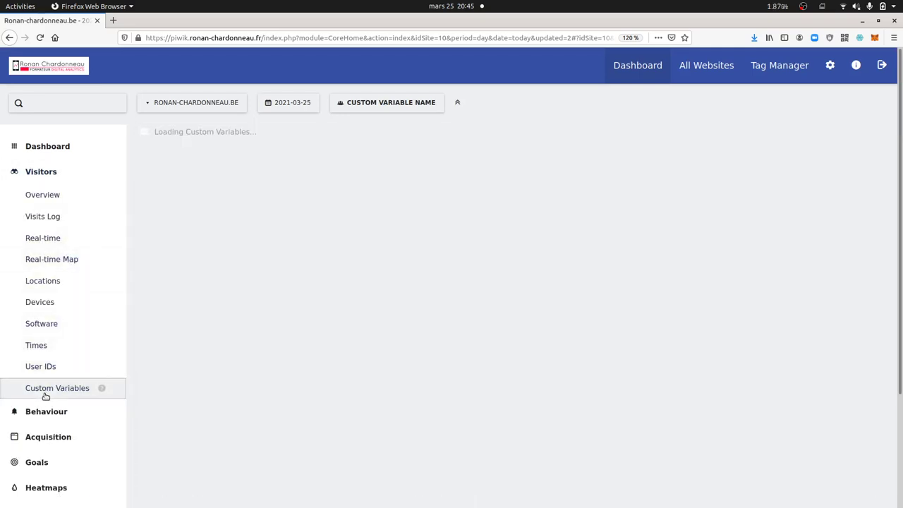